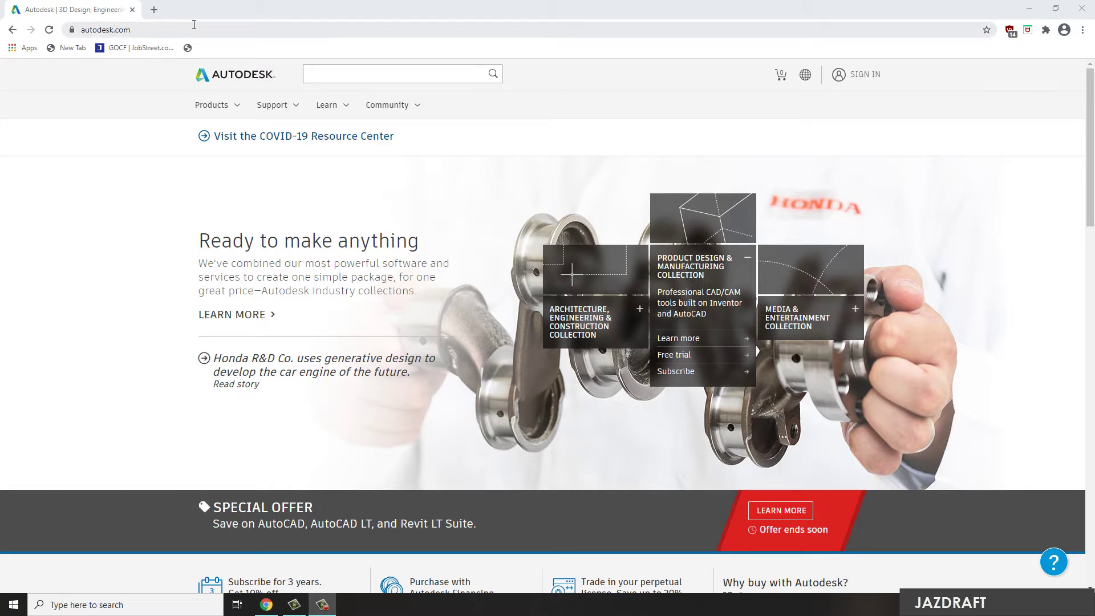
Go from Products to the AutoCAD page showing the $1,521/year price and free trial
click(235, 108)
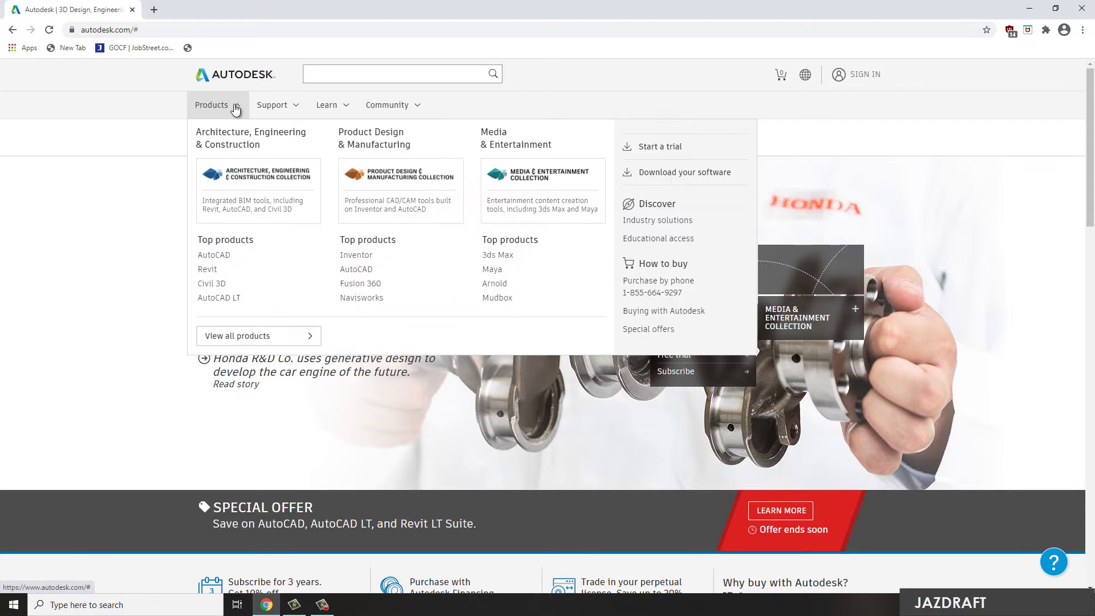
click(222, 255)
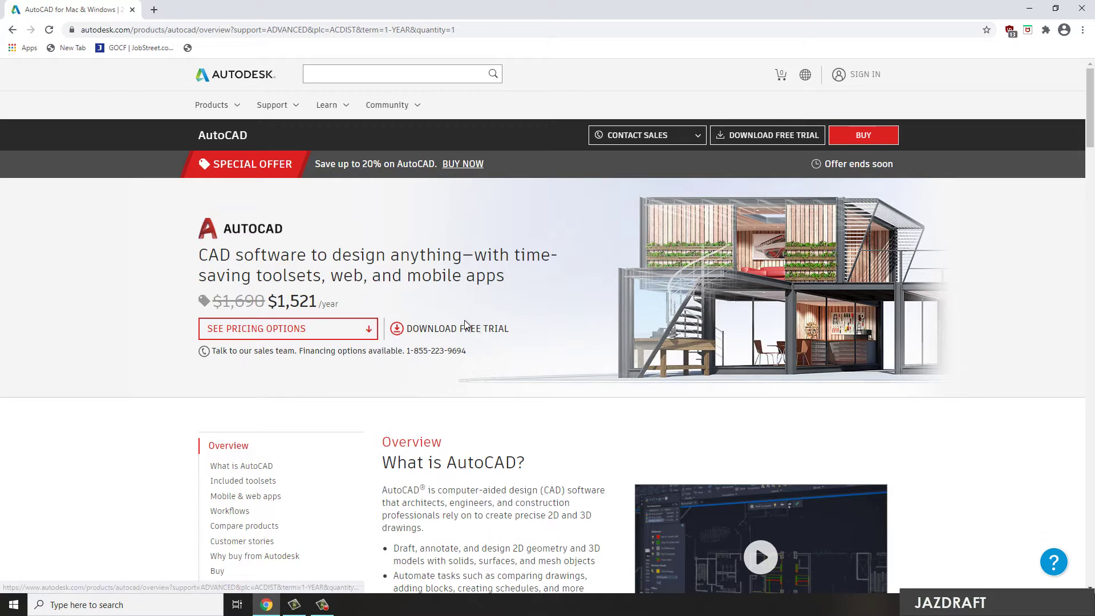
Start the AutoCAD free trial and show the 'I will be using this software as' choices
click(430, 331)
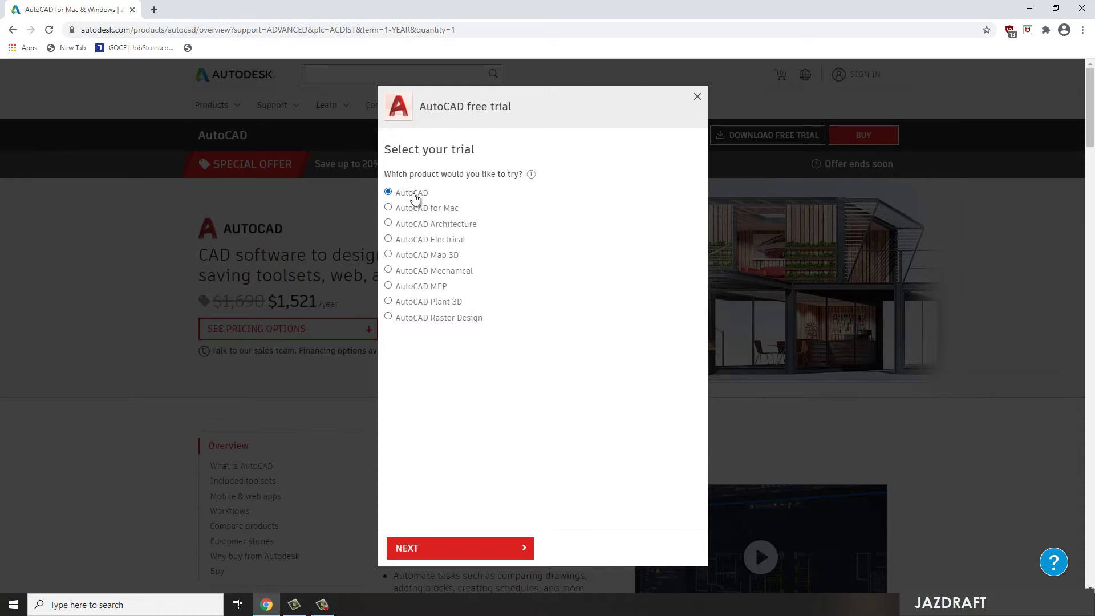
click(518, 548)
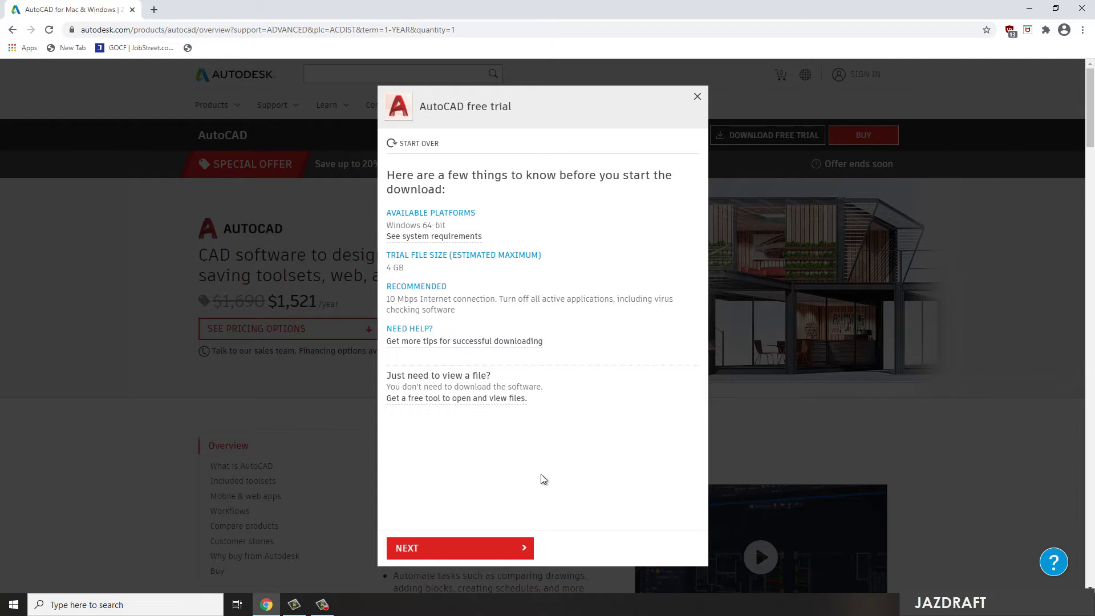
click(489, 548)
click(476, 218)
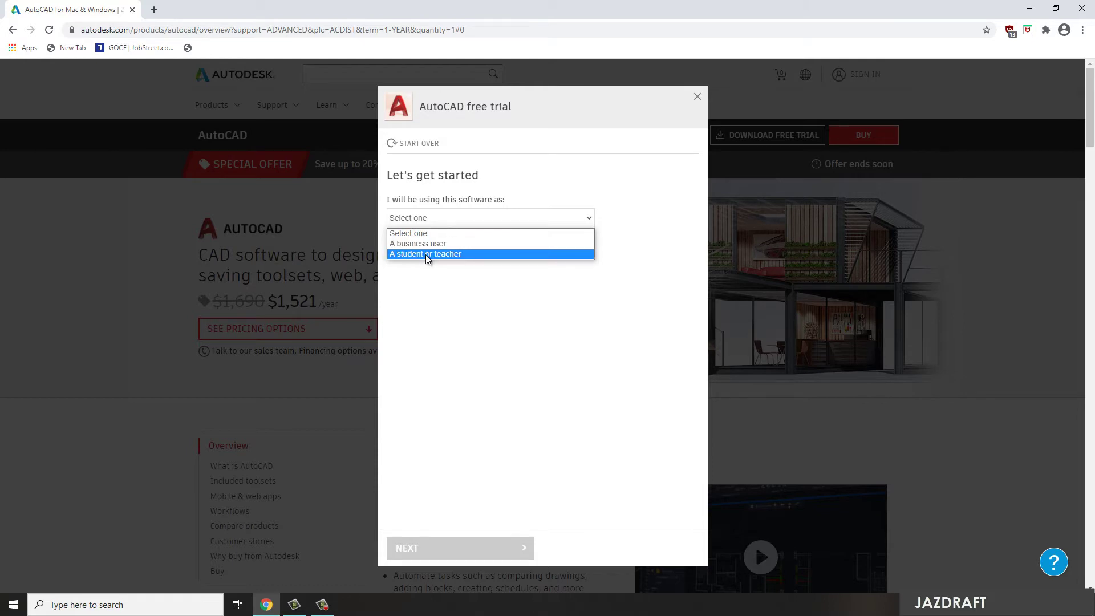
Pick 'A student or teacher', visit the Education Community page, then return and restart the trial
click(426, 254)
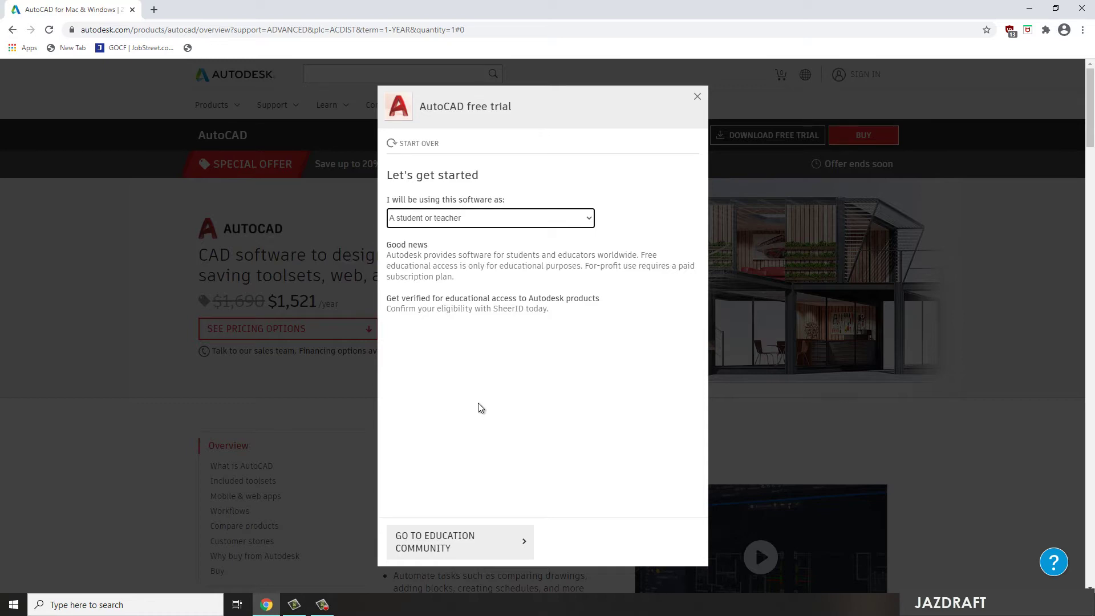
click(477, 546)
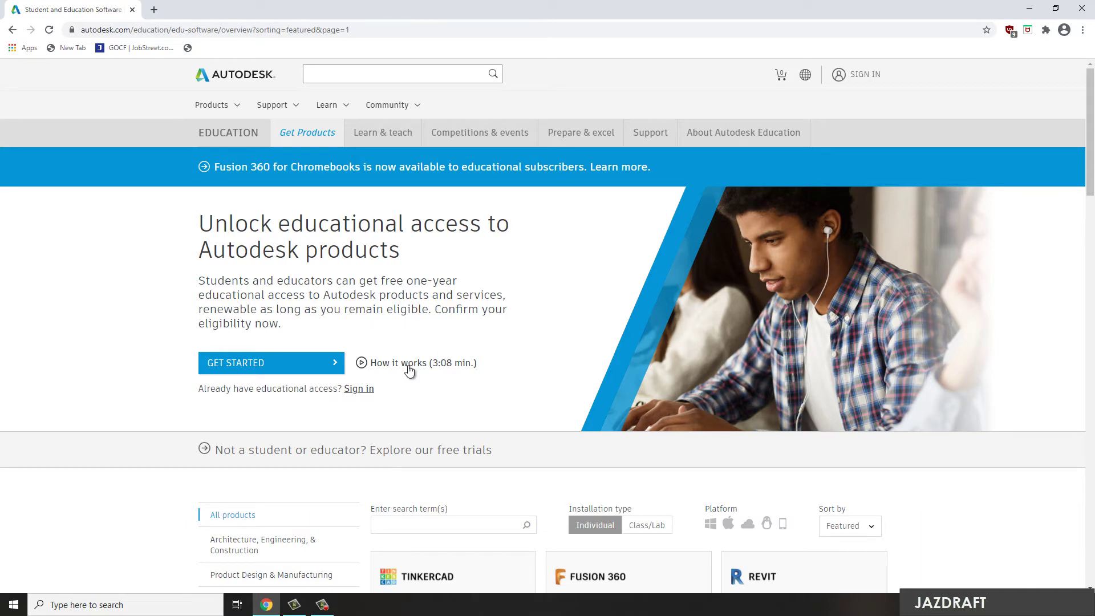
click(12, 29)
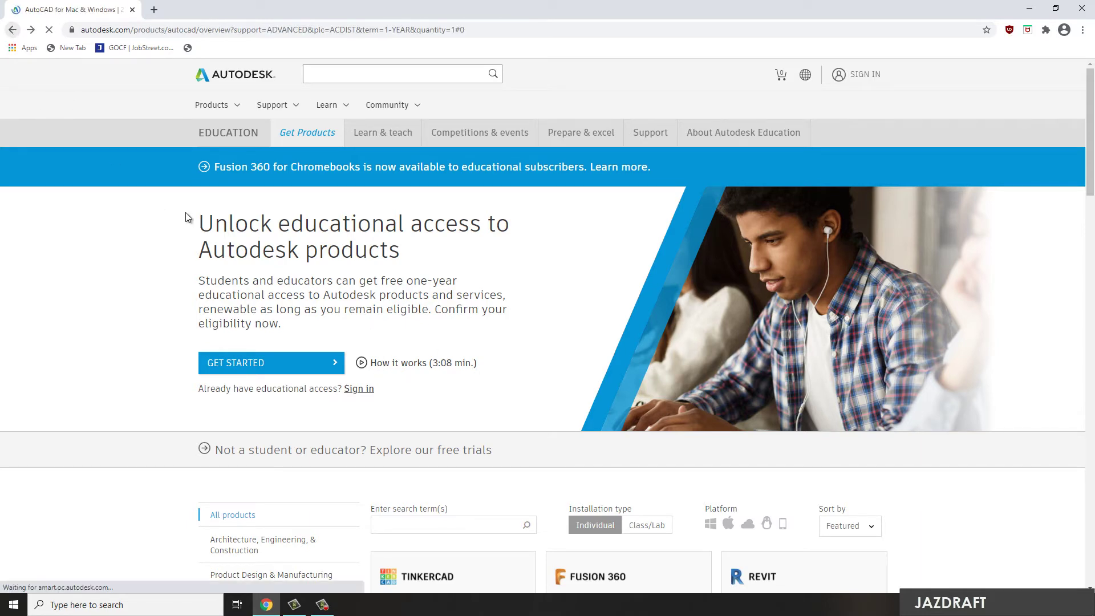
click(450, 209)
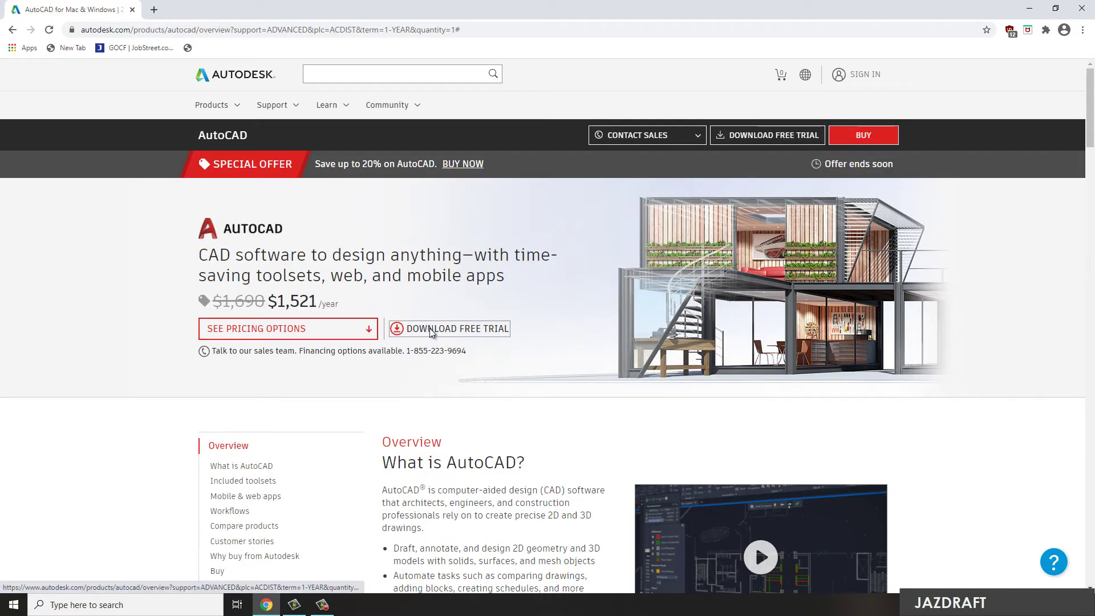
Reopen the AutoCAD free trial and advance to the usage question
click(439, 332)
click(491, 549)
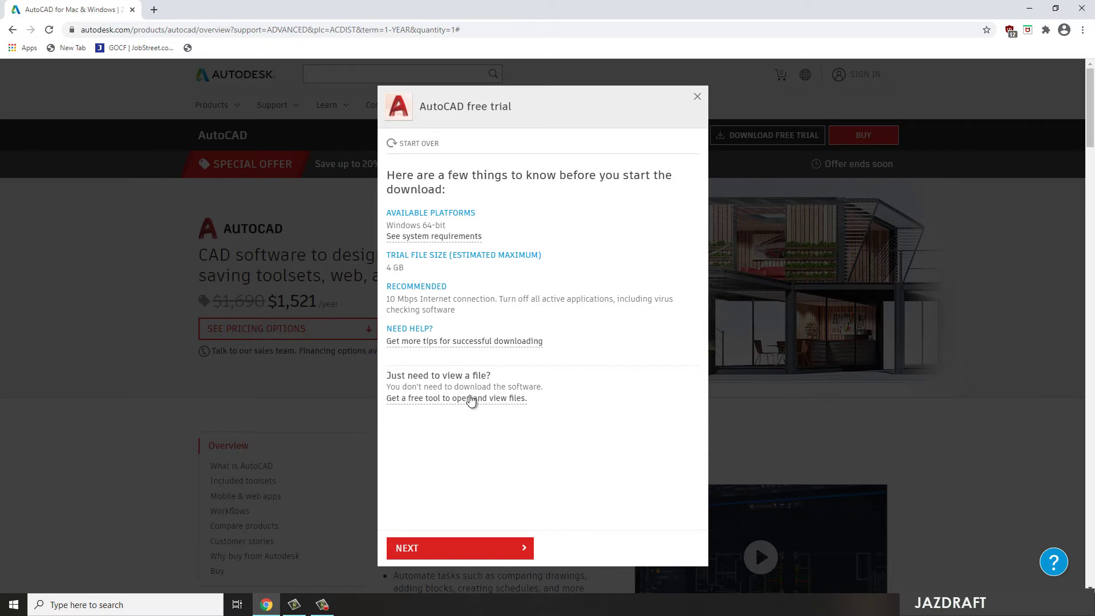
click(462, 549)
click(418, 223)
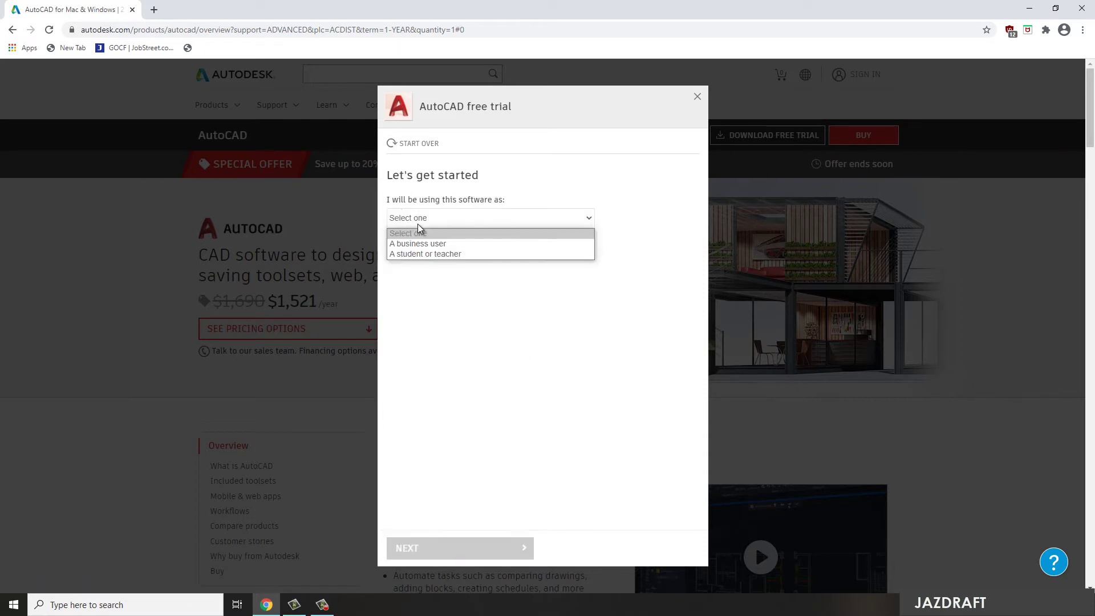
Choose 'A business user' with English as the trial language and continue
click(420, 243)
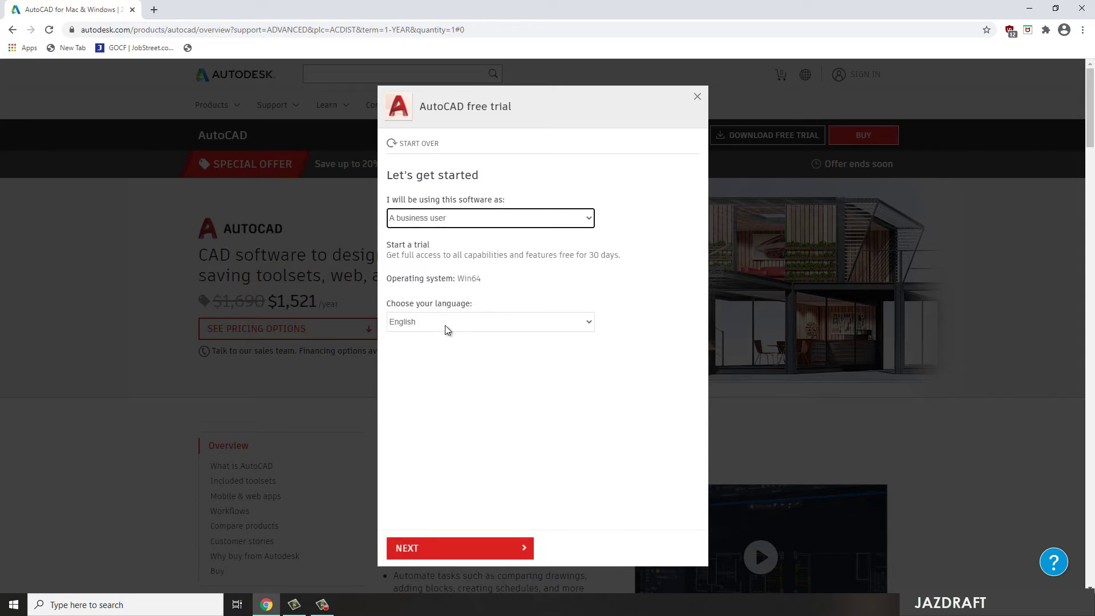
click(447, 323)
click(447, 331)
click(453, 548)
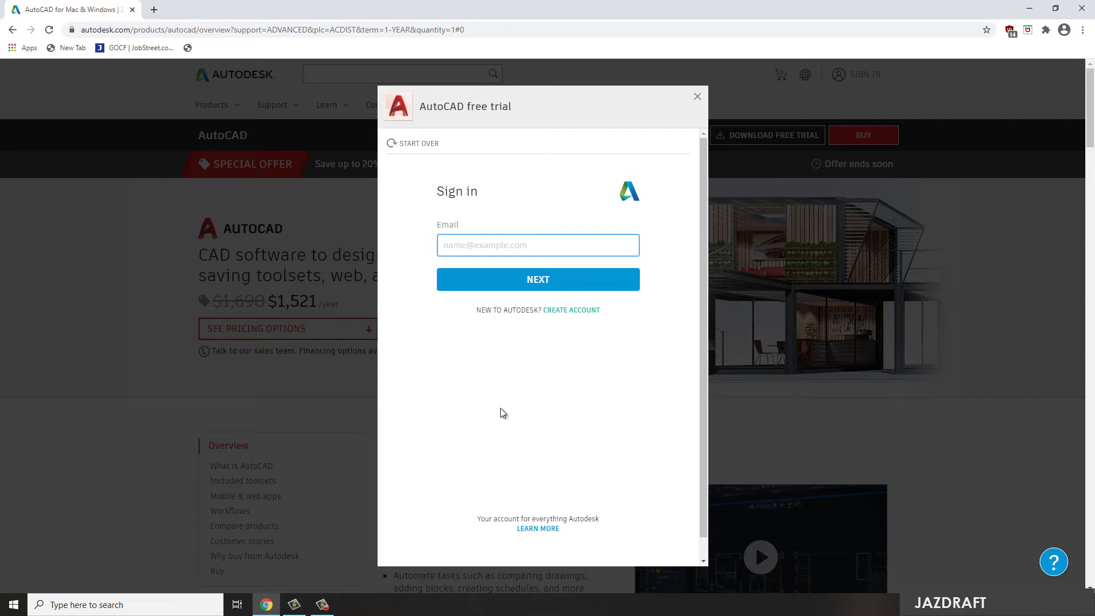
Submit the account e-mail and switch to Create account when it isn't recognized
key(ctrl+v)
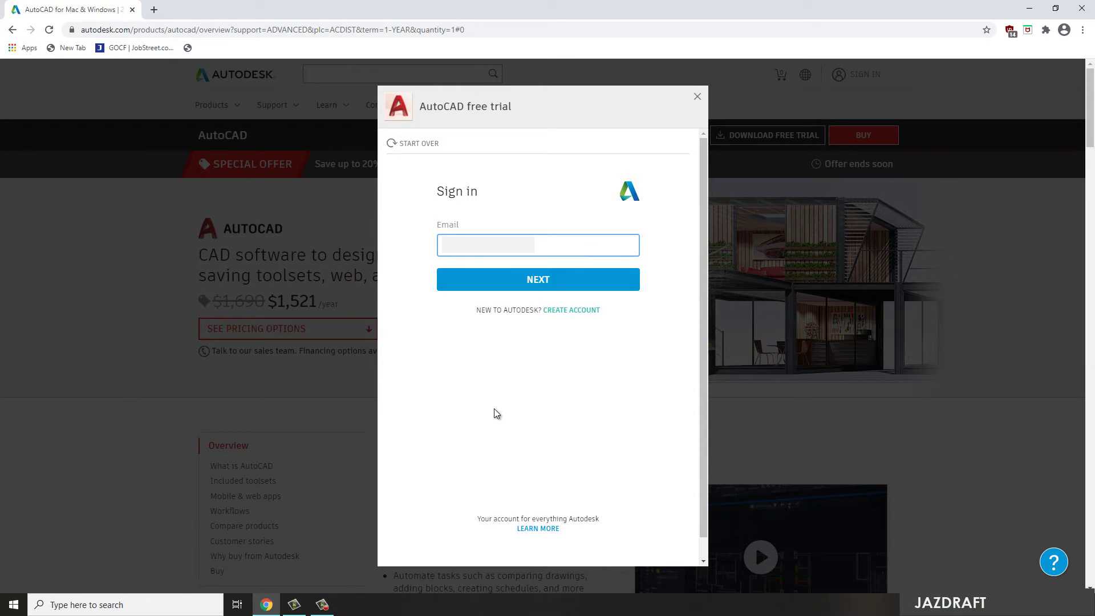
click(542, 280)
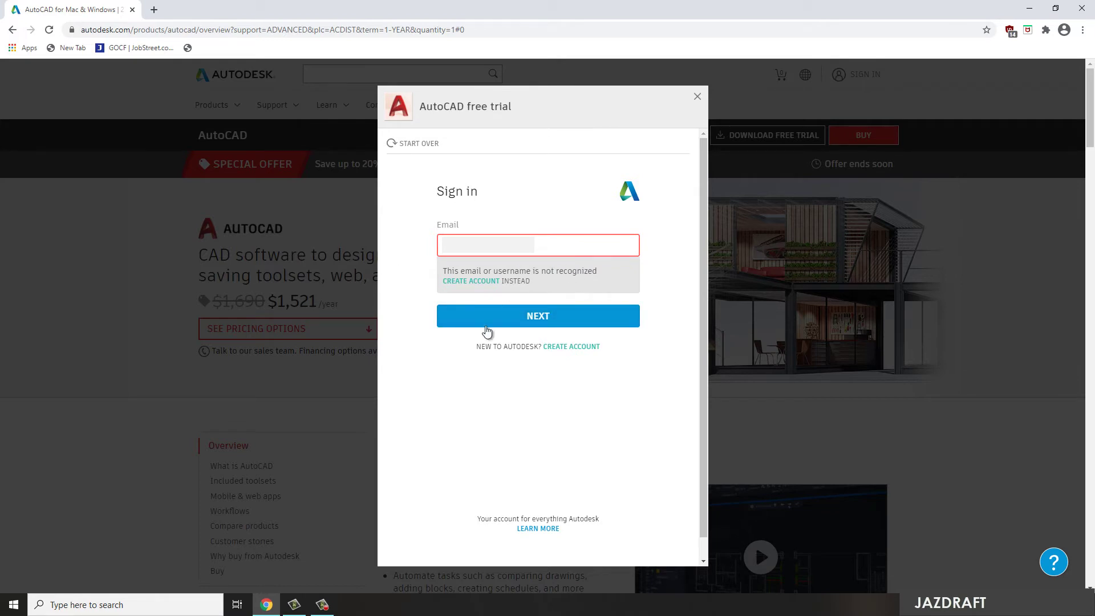
click(474, 282)
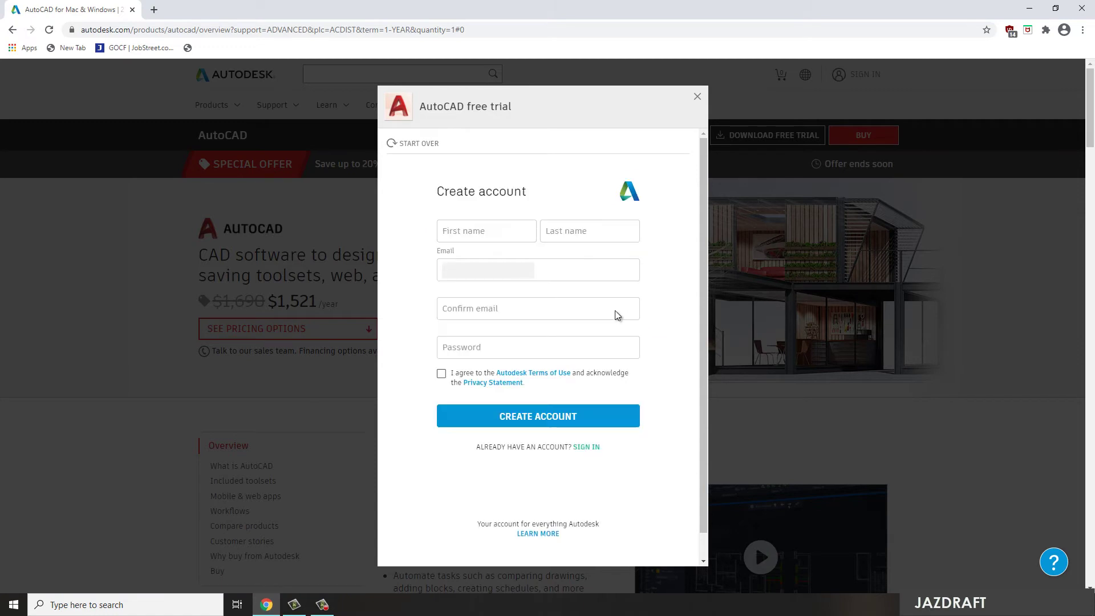
Enter the user's first and last name on the sign-up form
click(481, 234)
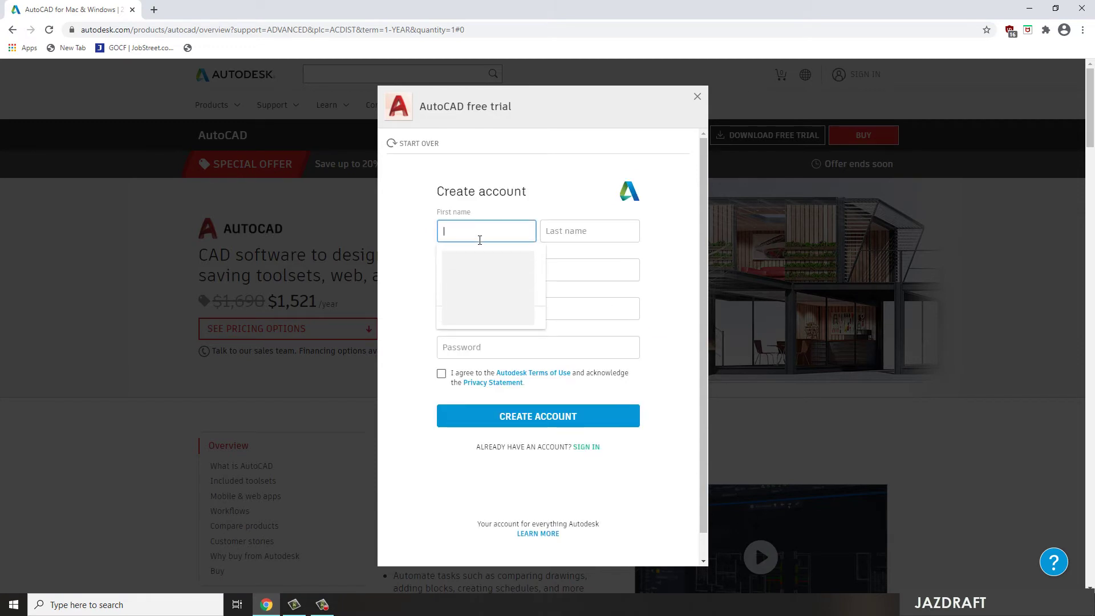
key(Tab)
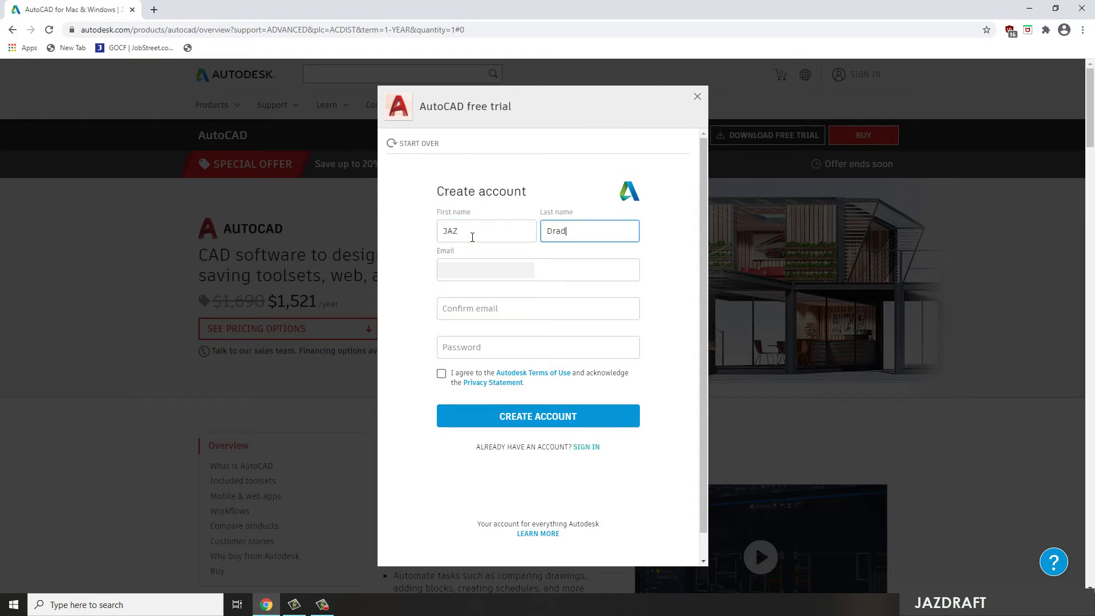
key(Tab)
key(Tab)
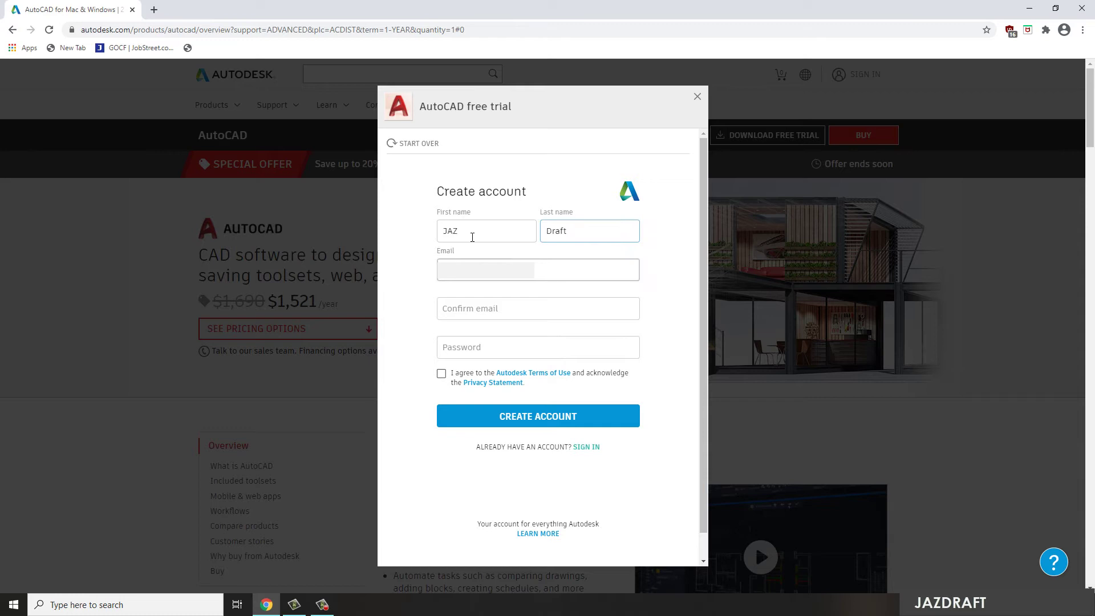
Fill in the confirmation e-mail and a password, accept the Terms of Use, and create the account
key(ctrl+v)
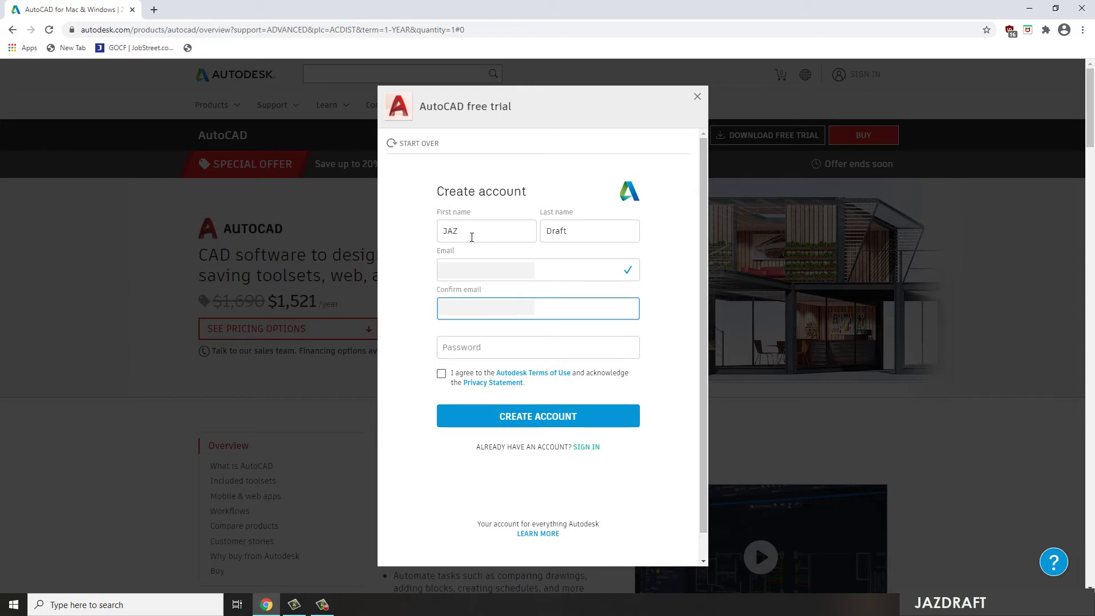
key(Tab)
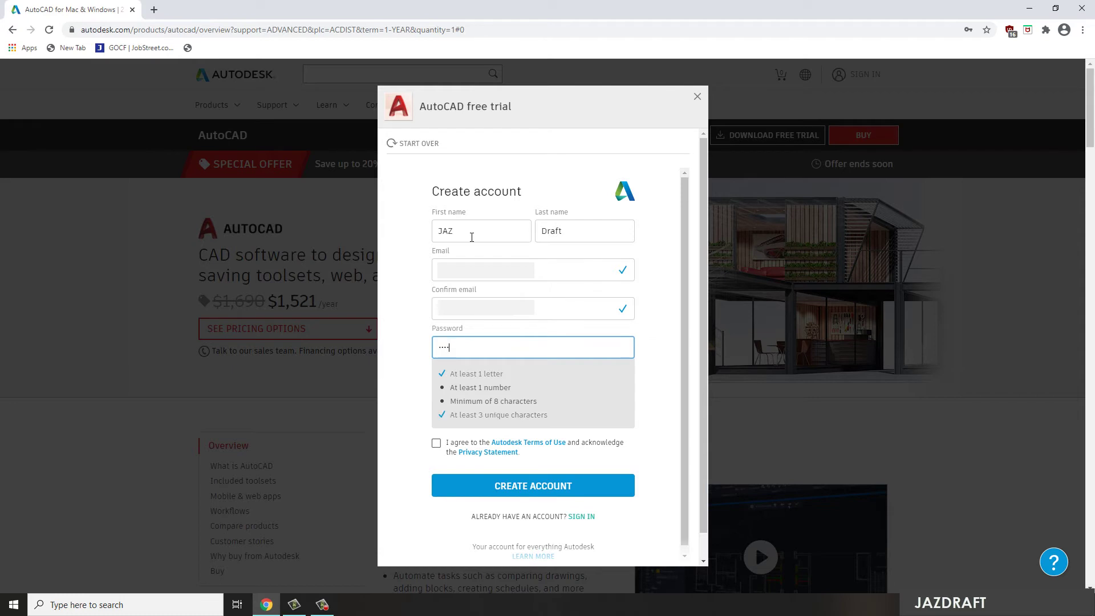
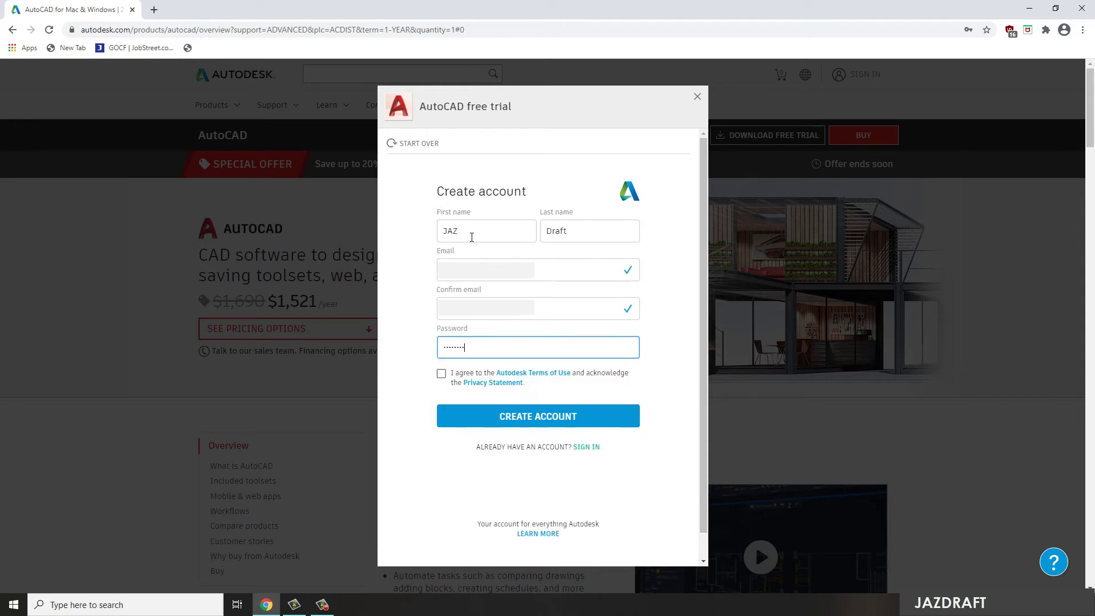
click(441, 374)
click(510, 416)
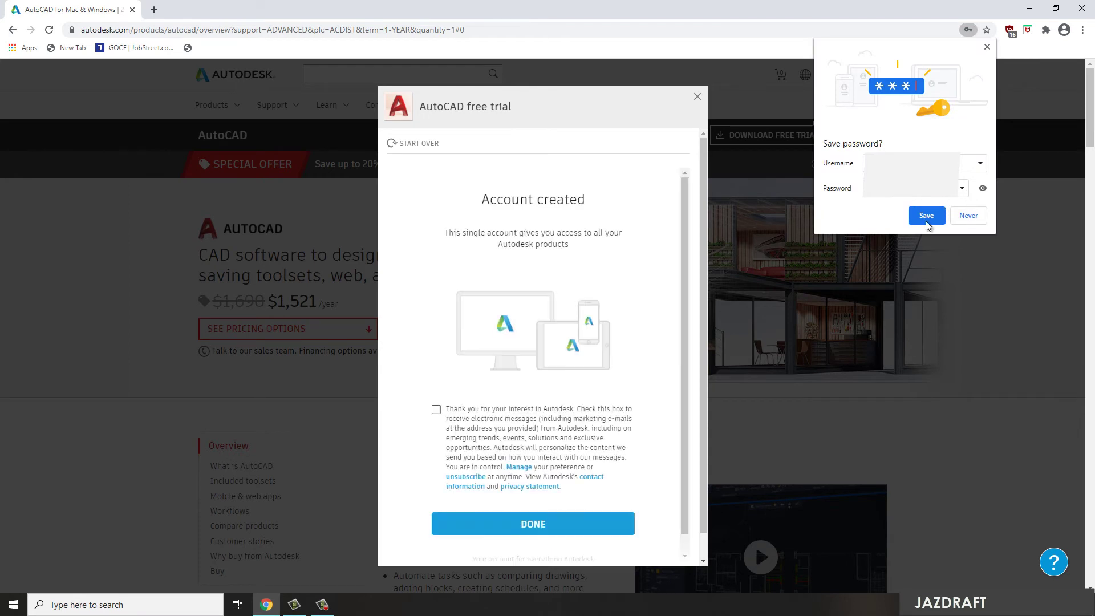
Decline saving the password, enter the company details, and begin downloading the AutoCAD_2021 installer
click(974, 219)
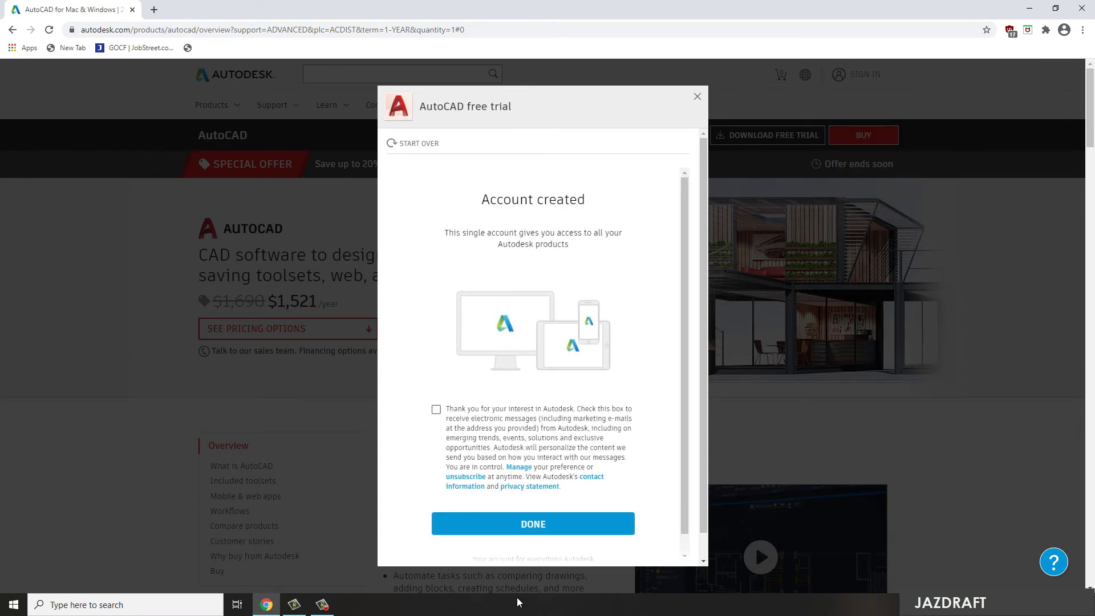
click(526, 534)
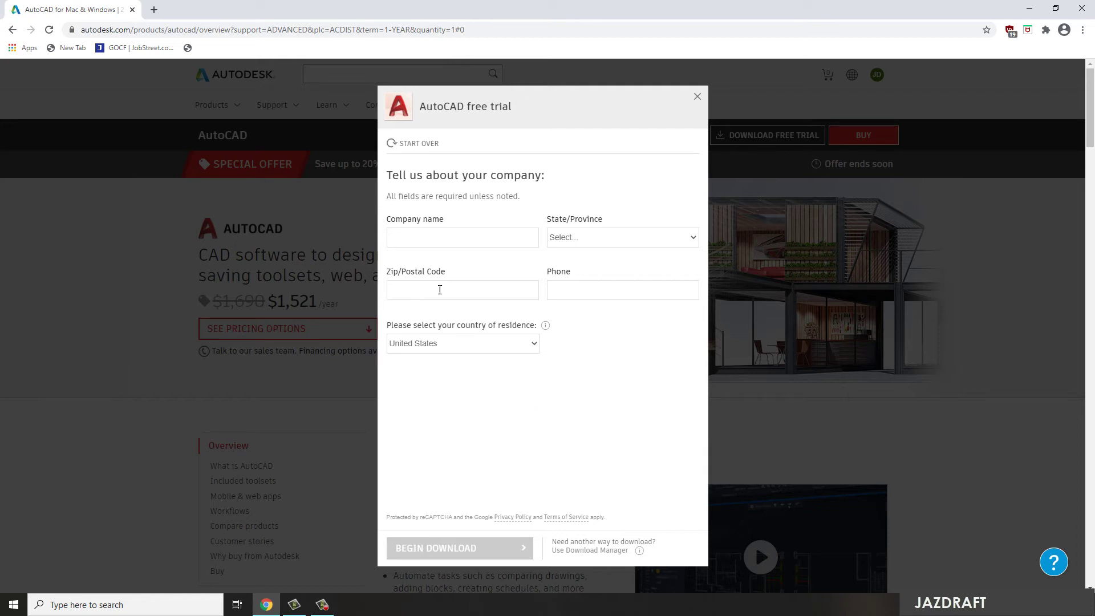
click(421, 244)
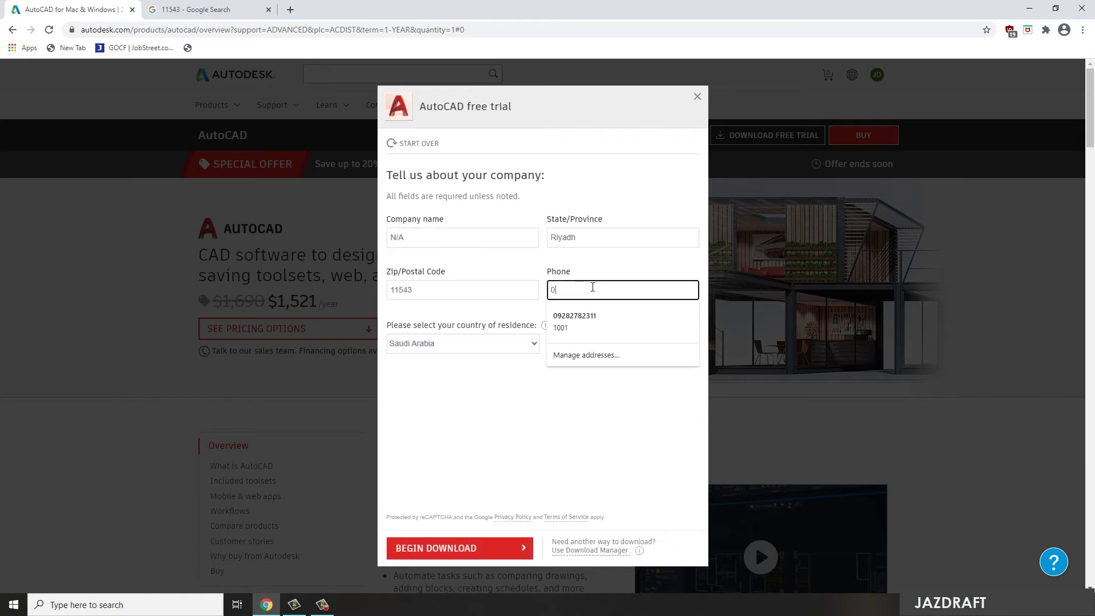
text(5)
click(530, 490)
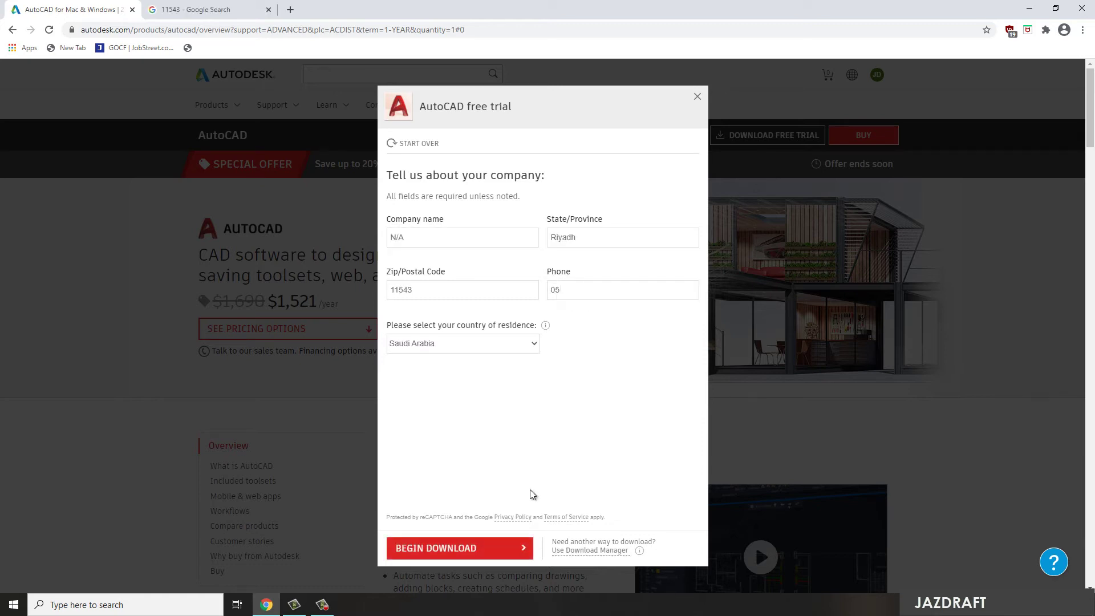
click(454, 549)
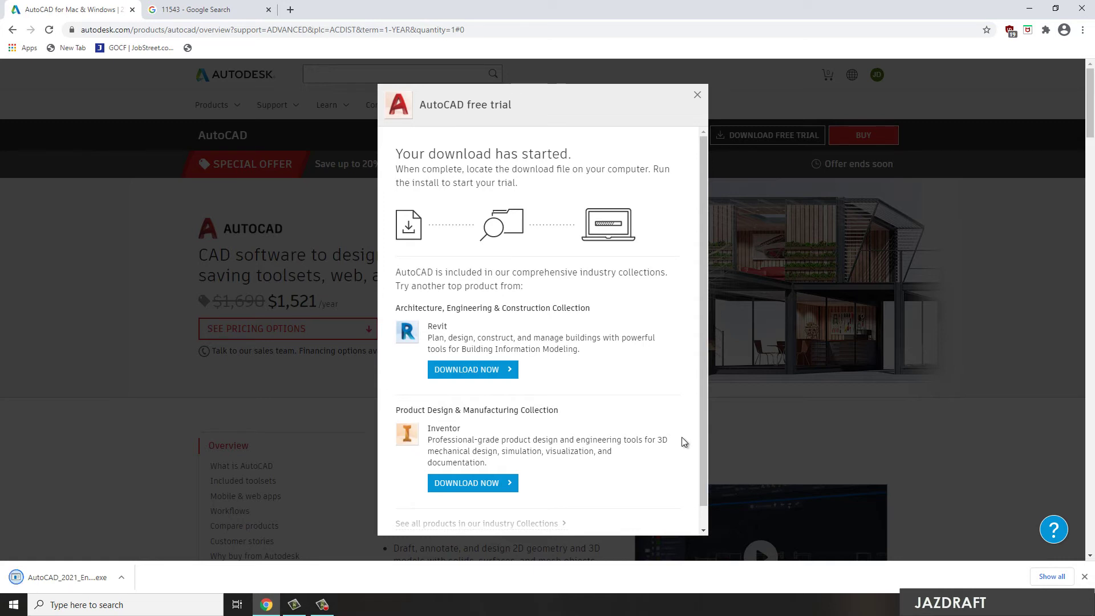
Run the AutoCAD 2021 setup file from the Downloads folder, then minimize Explorer
click(122, 577)
click(154, 538)
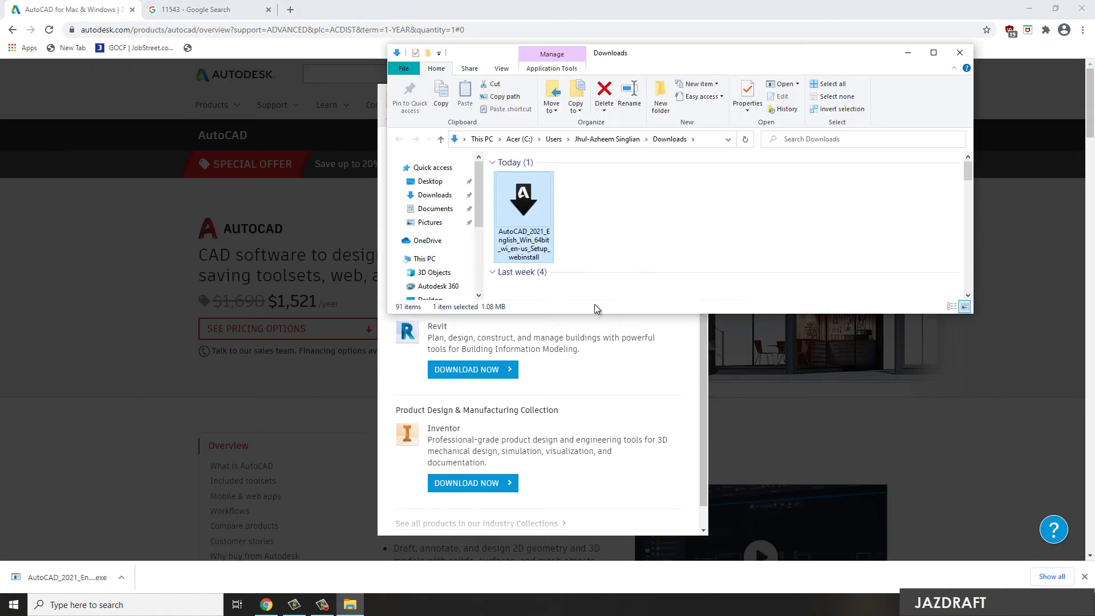
double_click(531, 209)
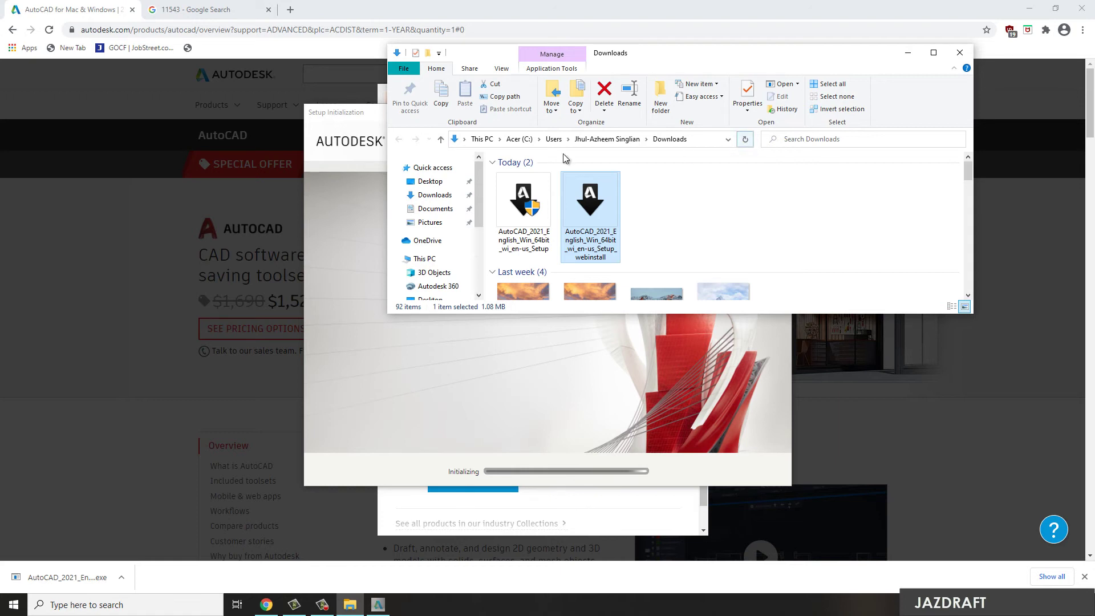
click(356, 117)
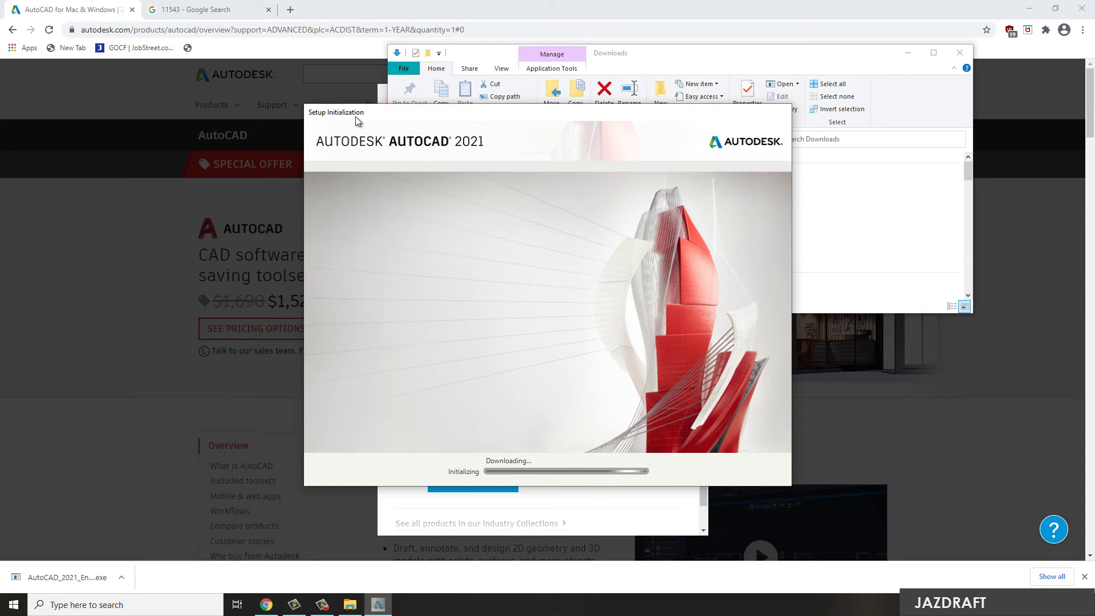
click(908, 52)
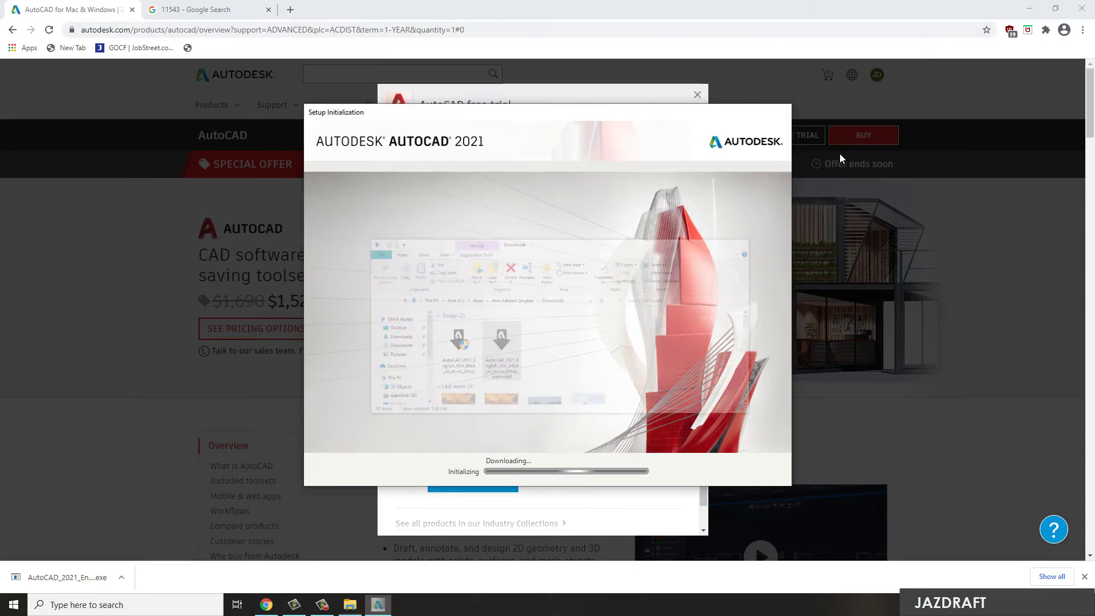
click(648, 92)
scroll(569, 296, down, 1)
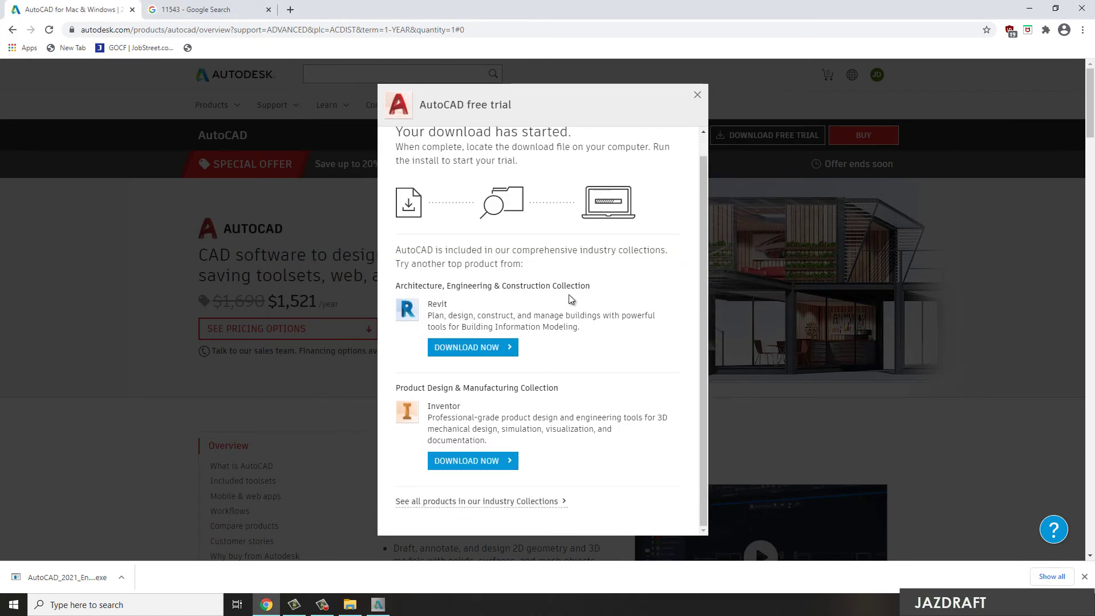
scroll(570, 296, up, 1)
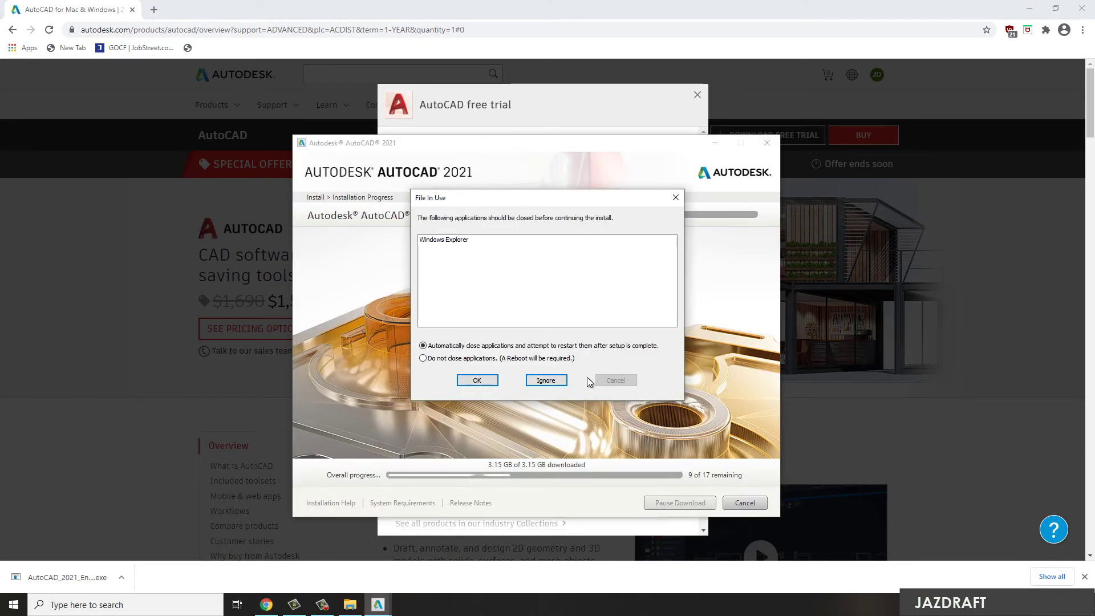
Accept the Files In Use and data collection notices, then launch AutoCAD 2021
click(493, 381)
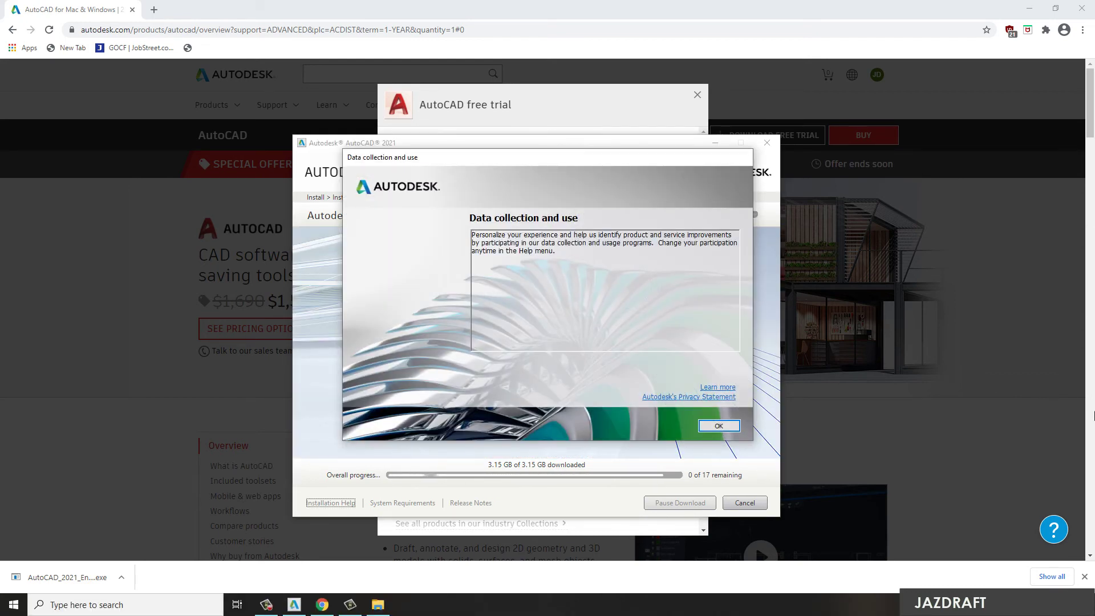
click(720, 428)
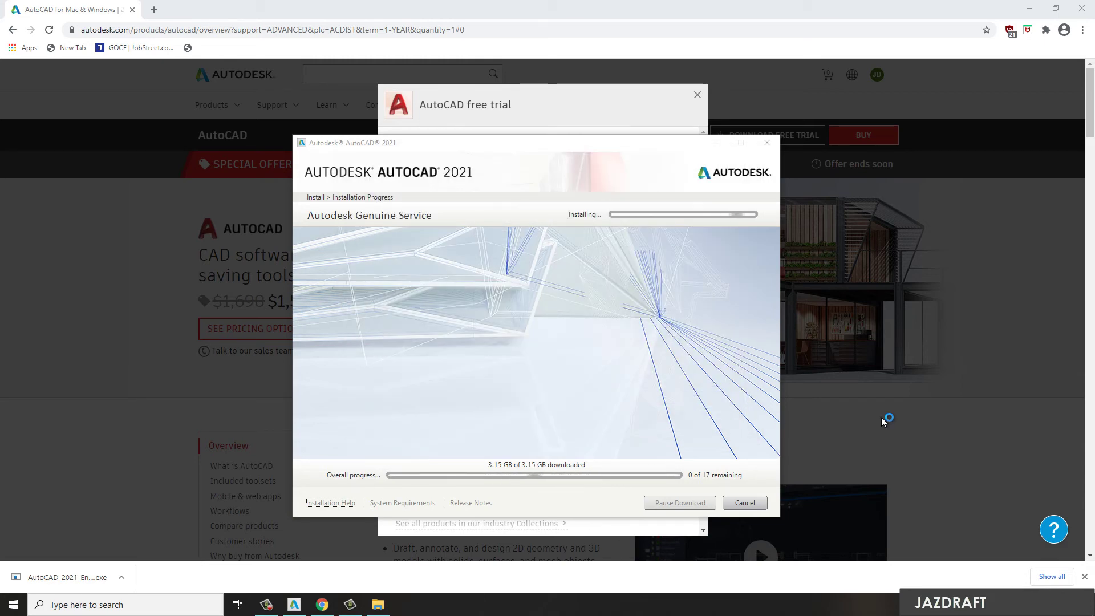
click(743, 504)
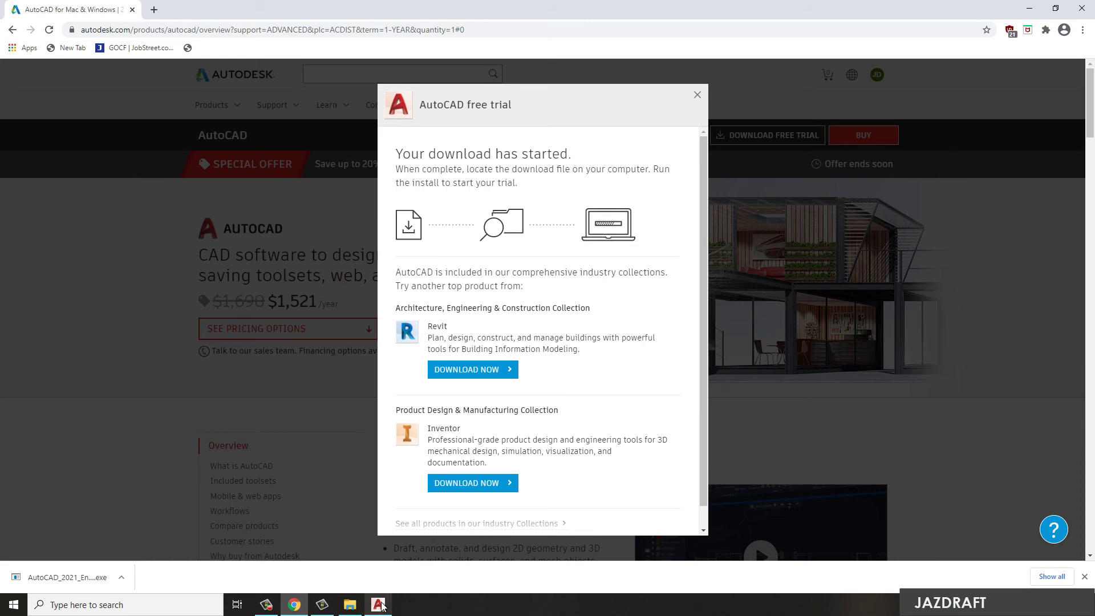
click(379, 605)
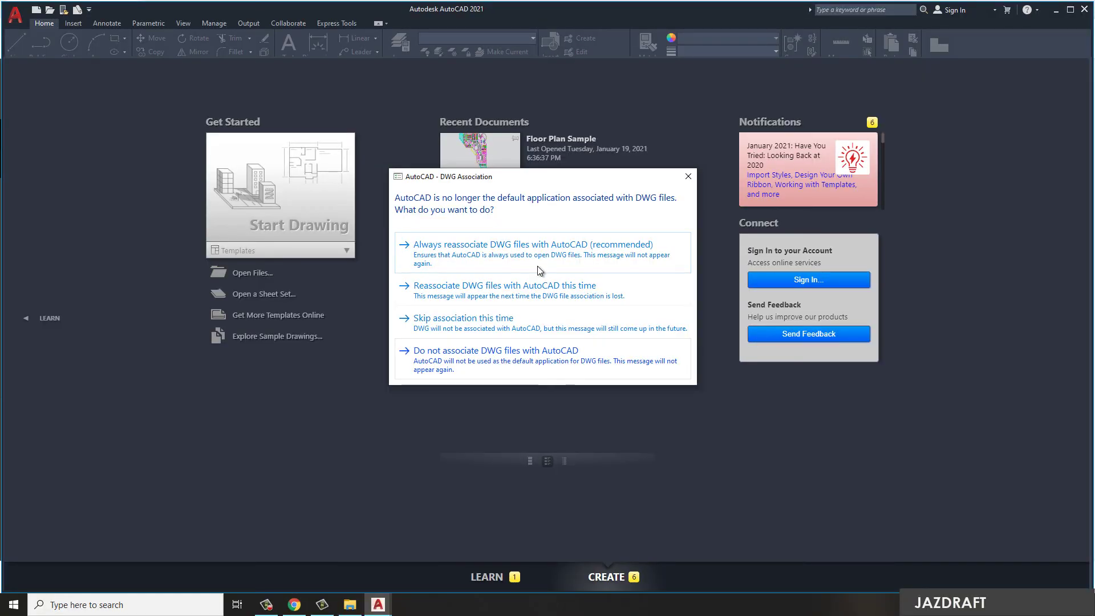
Always reassociate DWG files with AutoCAD, then sign in with the account e-mail and password
click(523, 249)
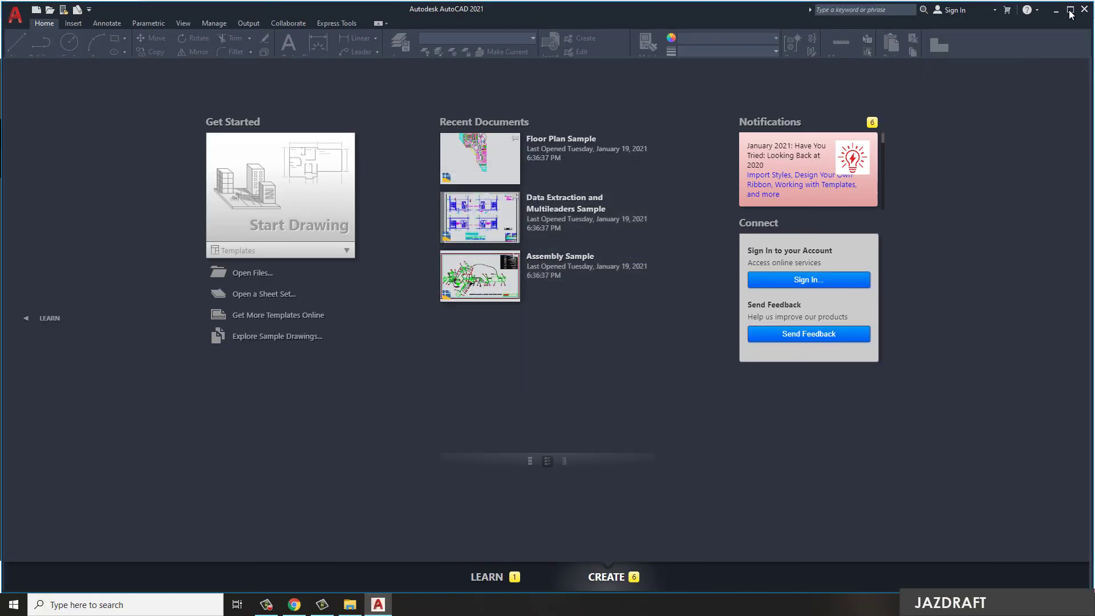
click(511, 274)
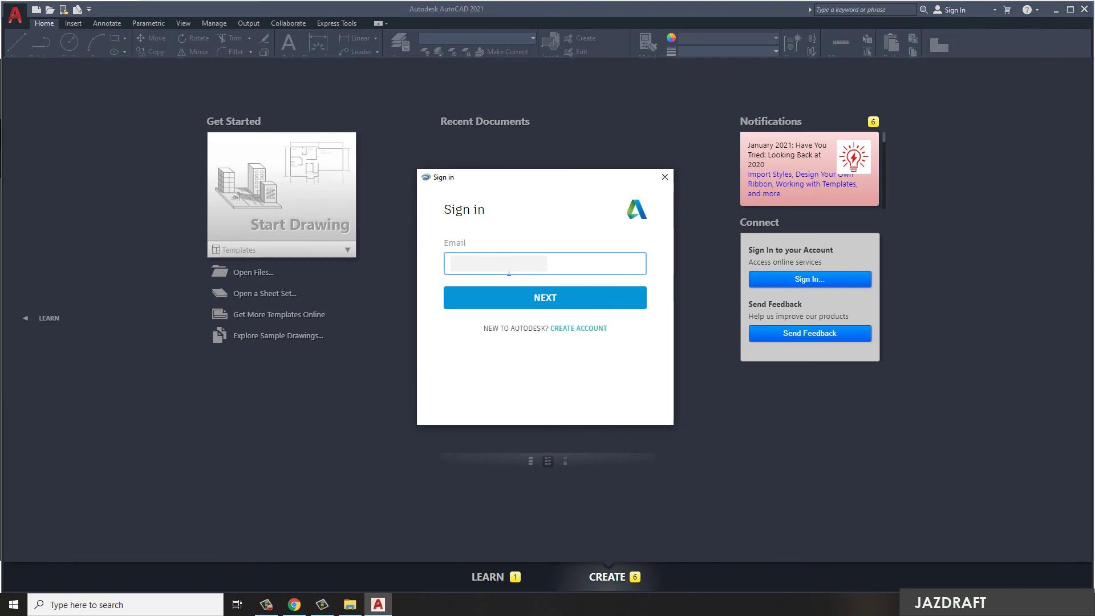
click(542, 301)
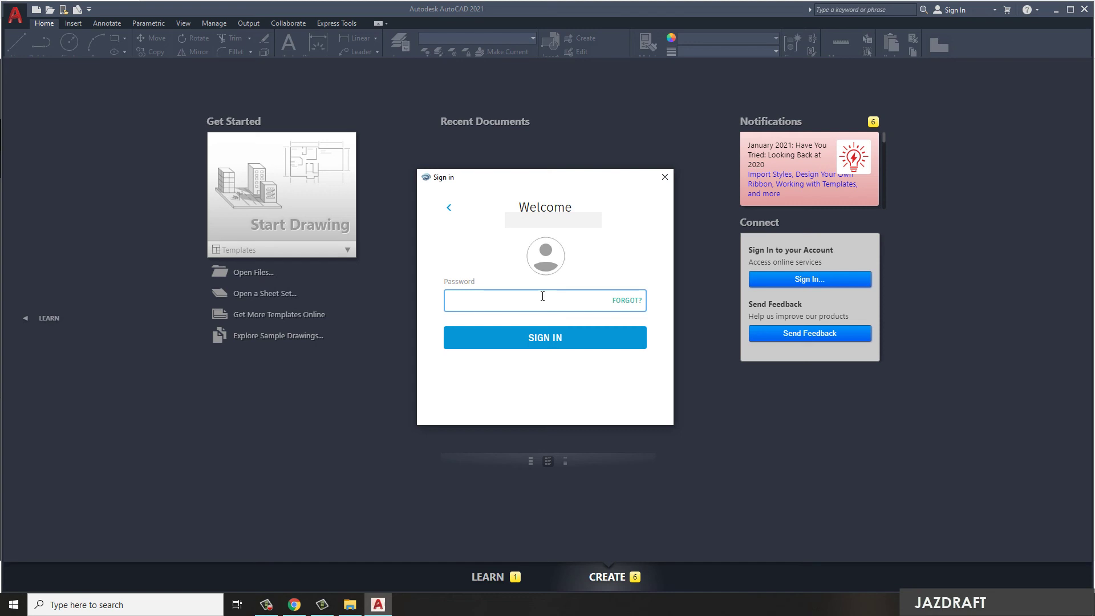
key(ctrl+v)
click(567, 344)
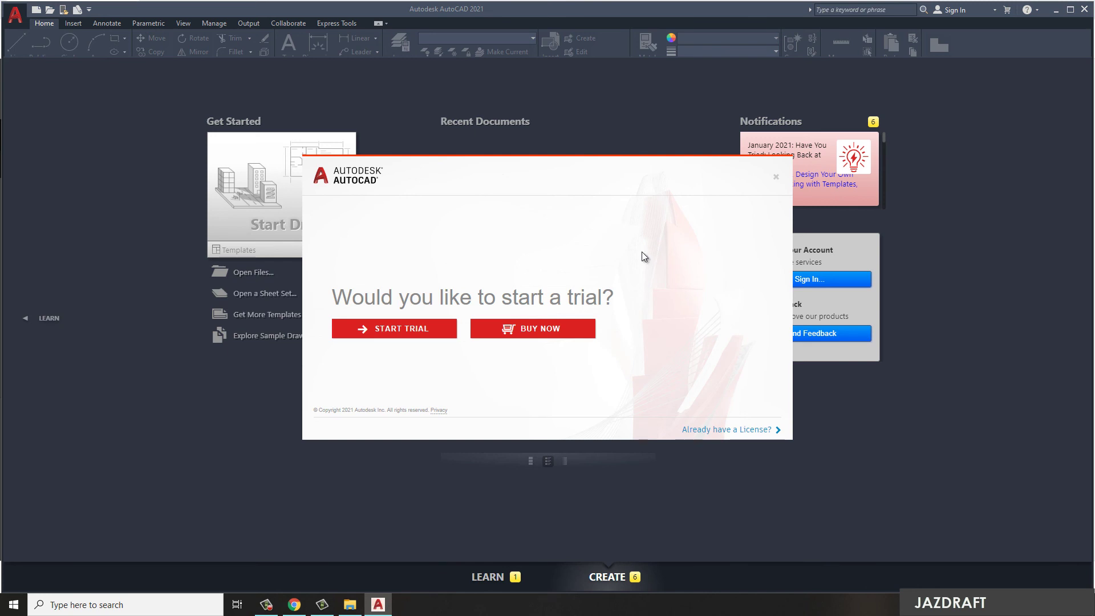
Begin the AutoCAD 2021 30-day free trial and close the trial welcome dialog
click(403, 330)
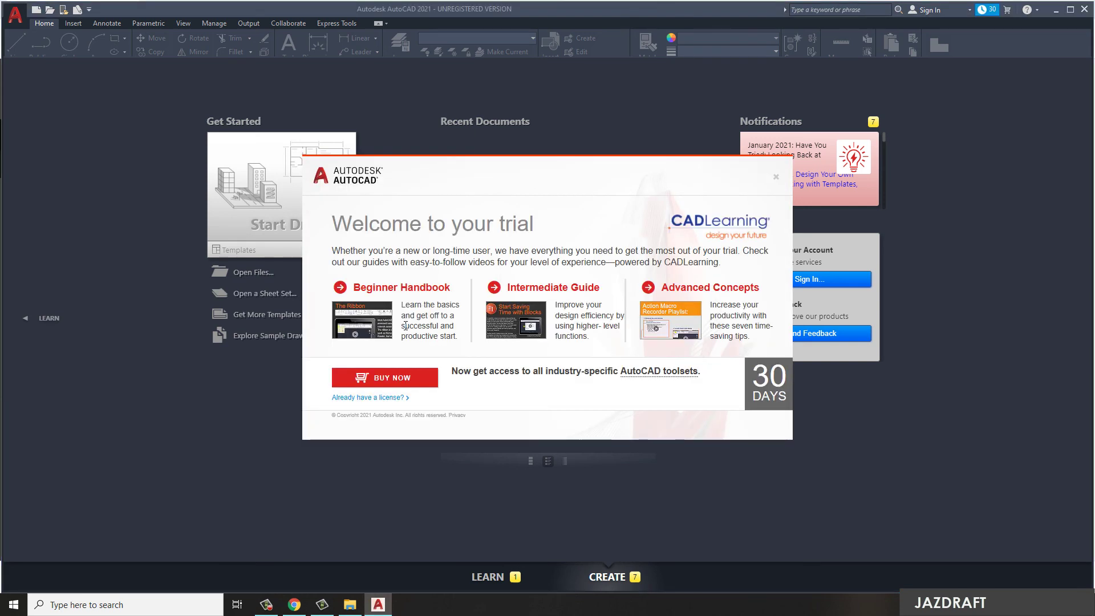
click(775, 178)
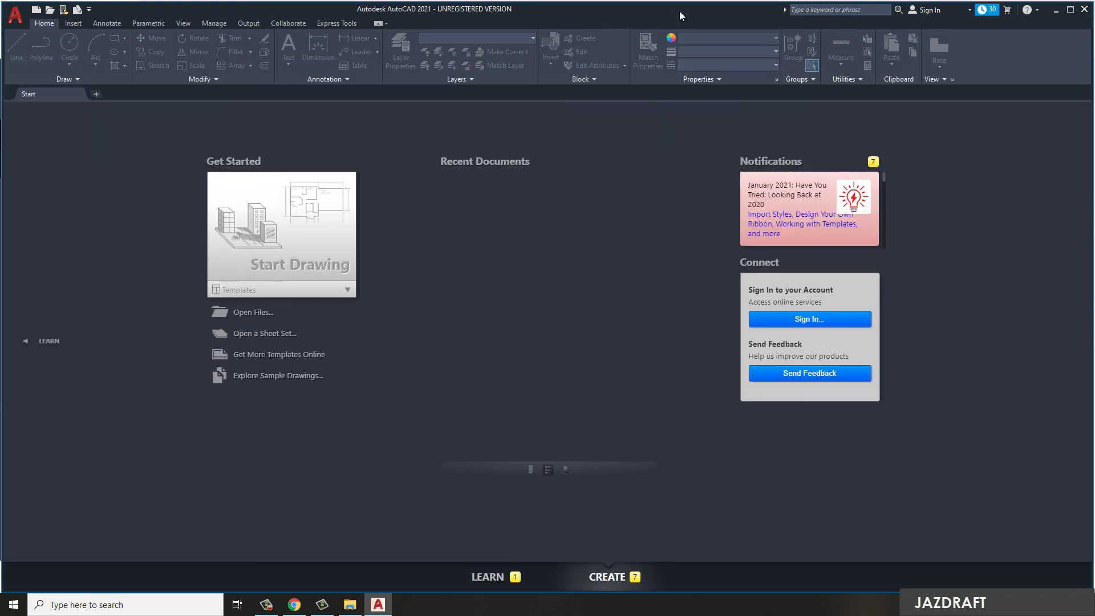
Maximize the AutoCAD window and start Drawing1.dwg, an empty 2D Wireframe model space
double_click(679, 11)
click(280, 256)
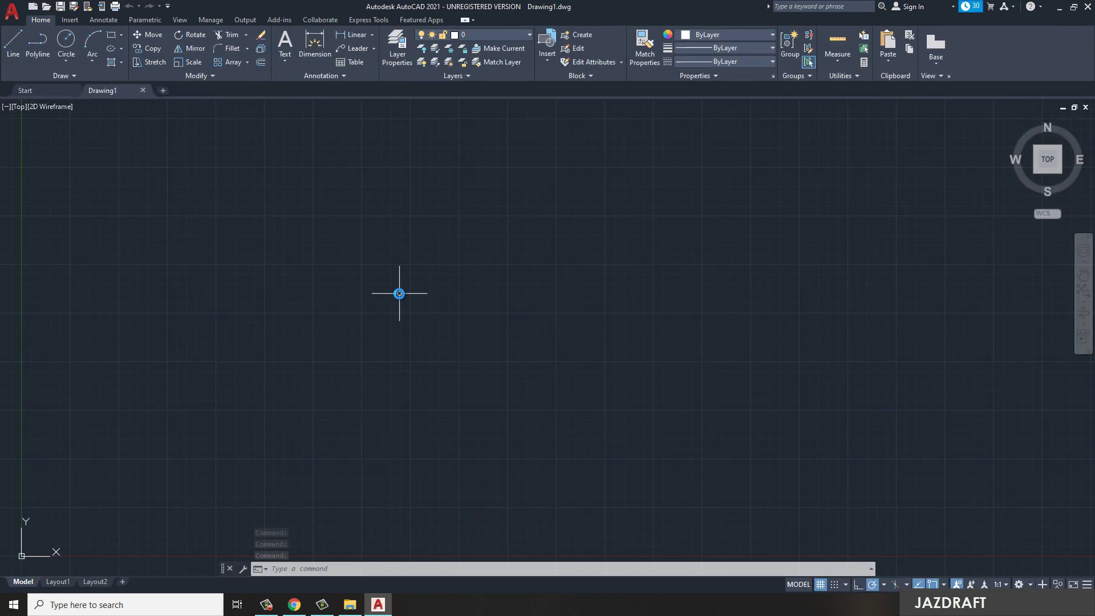